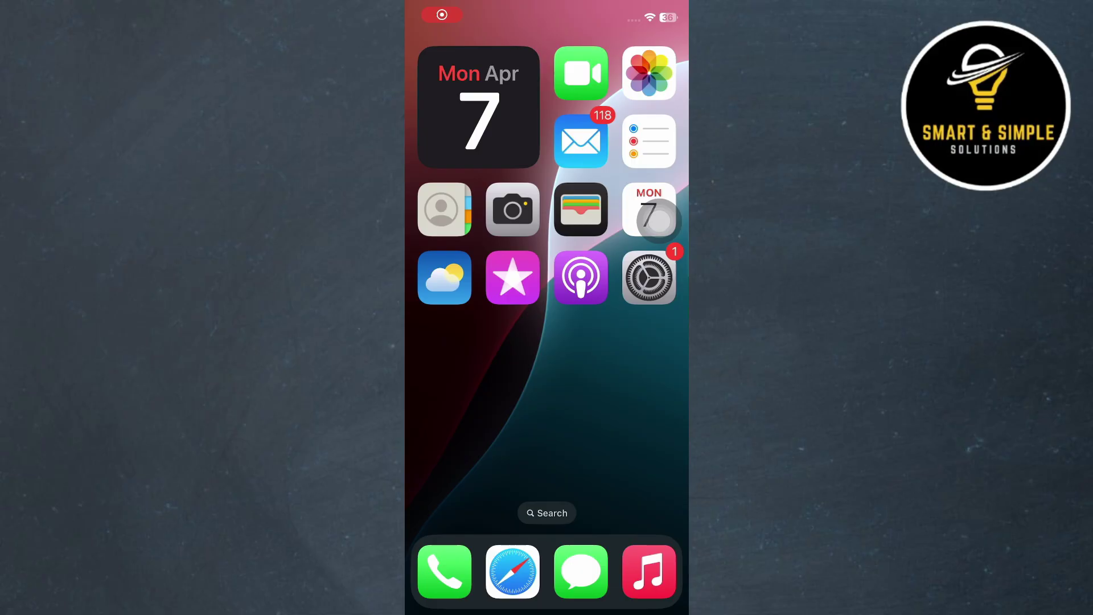
Open Settings, then Accessibility, then the Touch page under Physical and Motor
{"action": "left_click", "coordinate": [649, 278]}
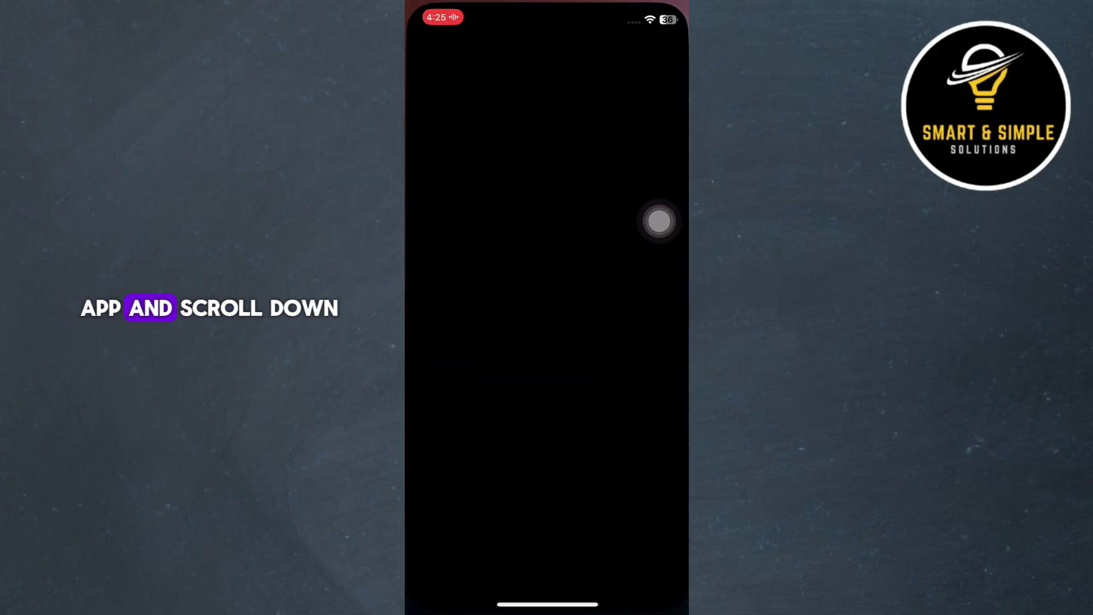
{"action": "scroll", "coordinate": [548, 384], "scroll_direction": "down", "scroll_amount": 4}
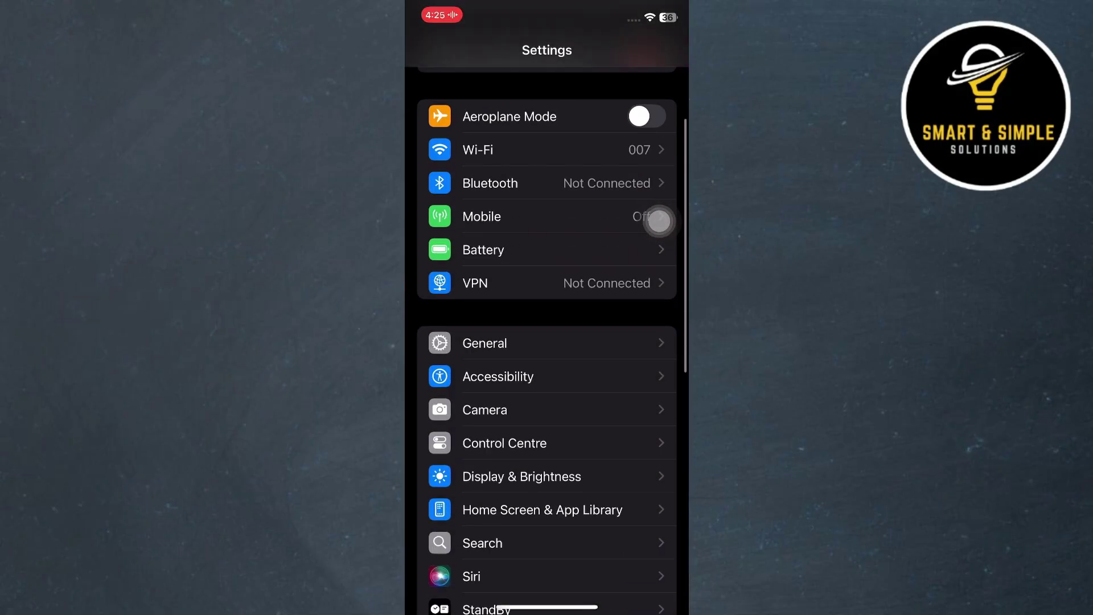
{"action": "left_click", "coordinate": [547, 376]}
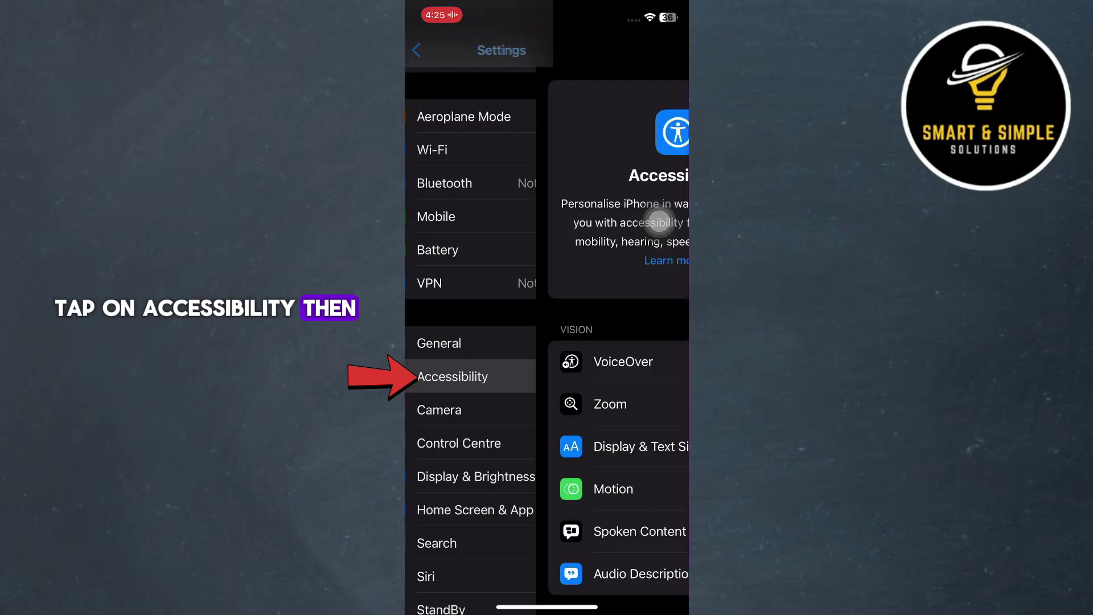
{"action": "scroll", "coordinate": [547, 385], "scroll_direction": "down", "scroll_amount": 5}
{"action": "scroll", "coordinate": [547, 385], "scroll_direction": "down", "scroll_amount": 2}
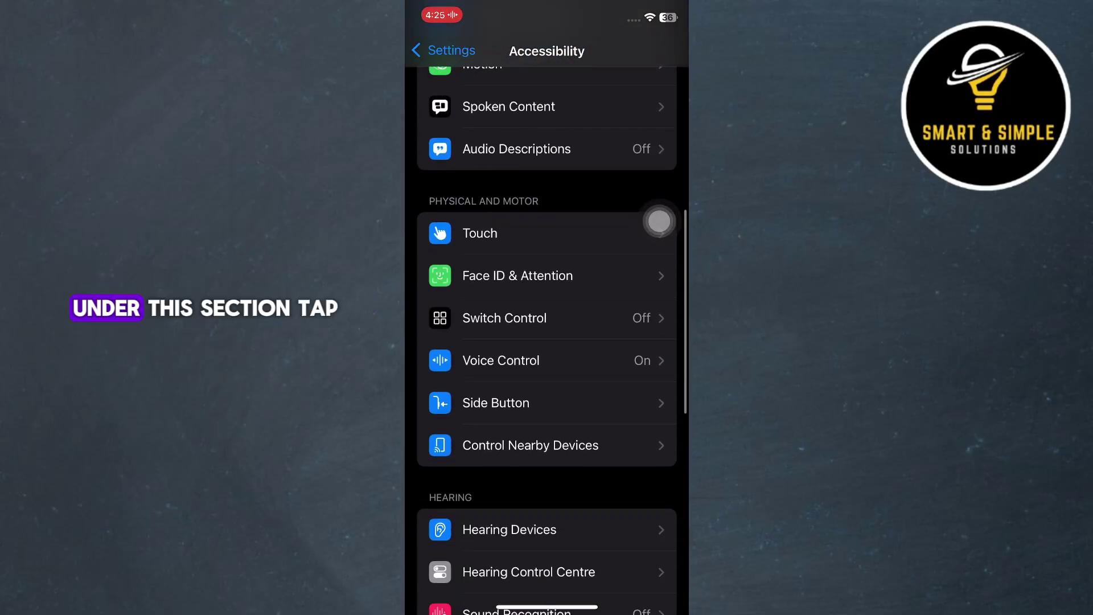
{"action": "left_click", "coordinate": [547, 218]}
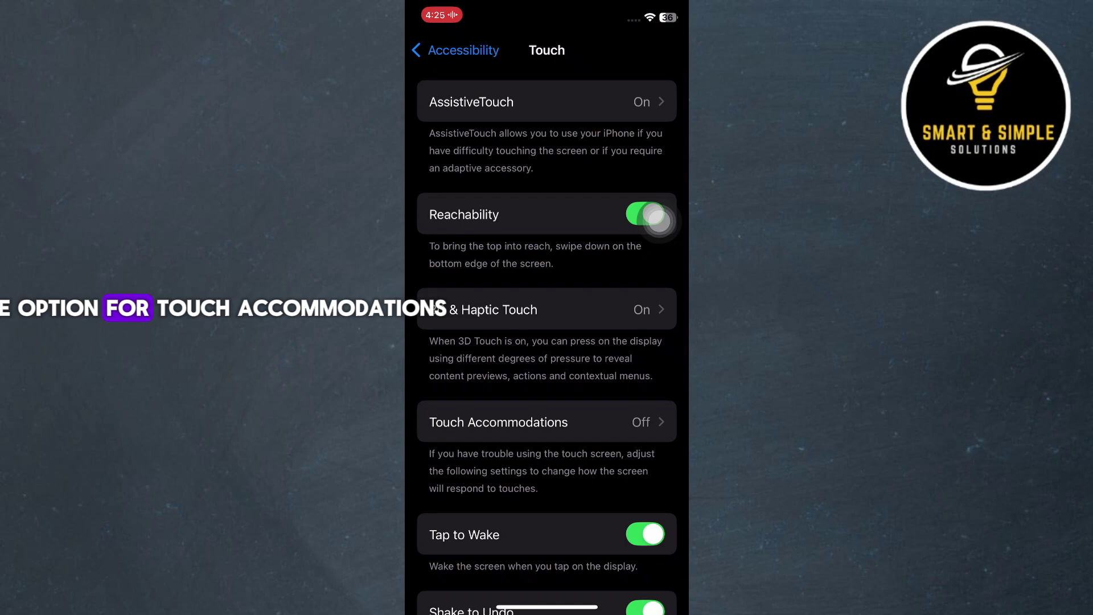
Open Touch Accommodations and confirm it, Hold Duration and Ignore Repeat are off
{"action": "left_click", "coordinate": [546, 422]}
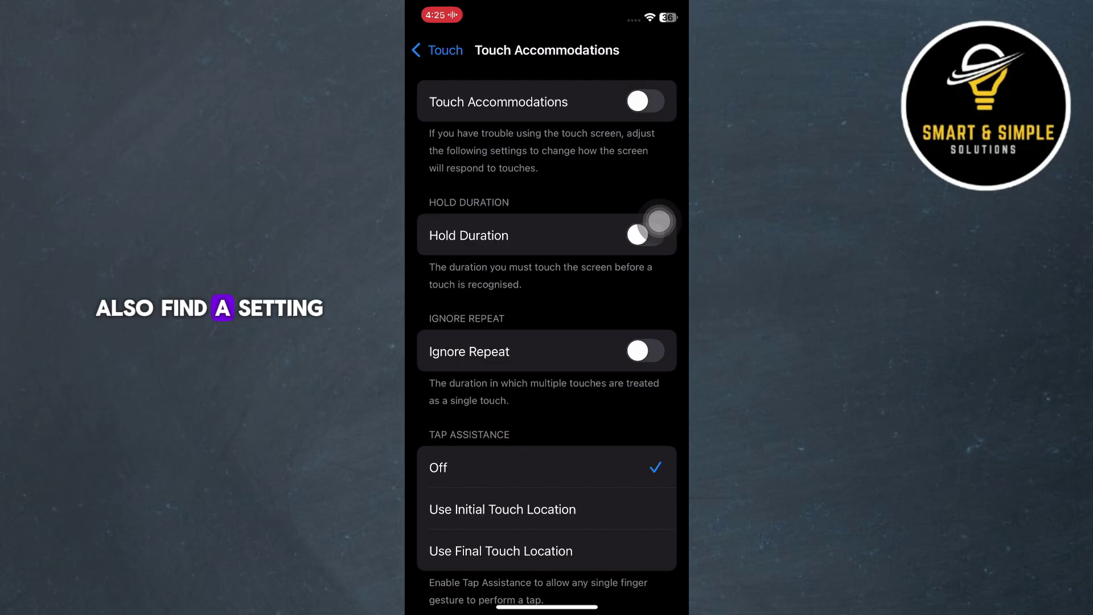
{"action": "scroll", "coordinate": [660, 222], "scroll_direction": "down", "scroll_amount": 1}
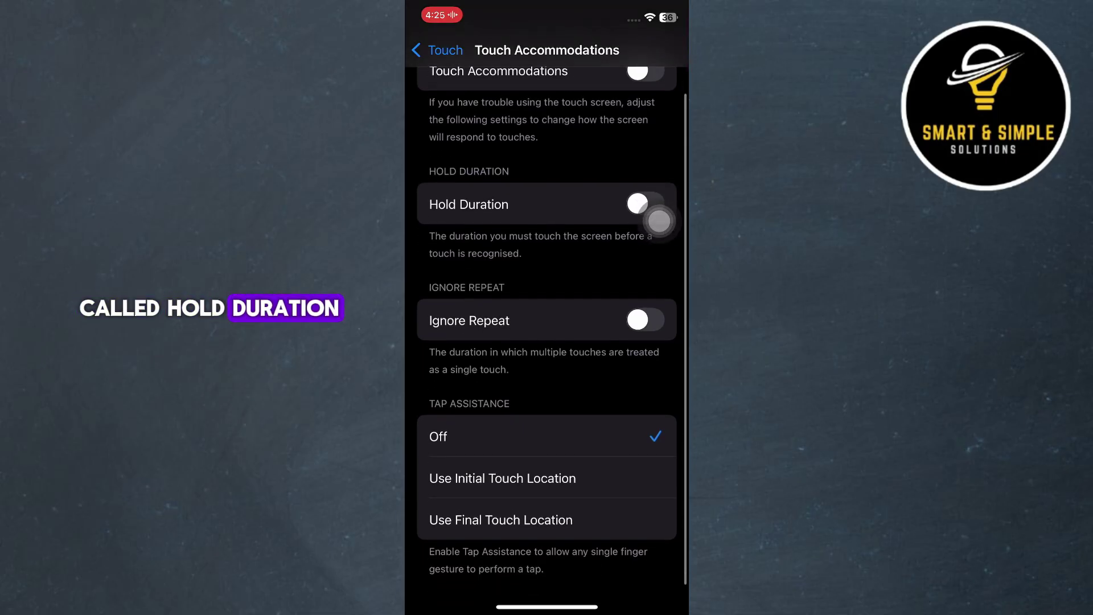